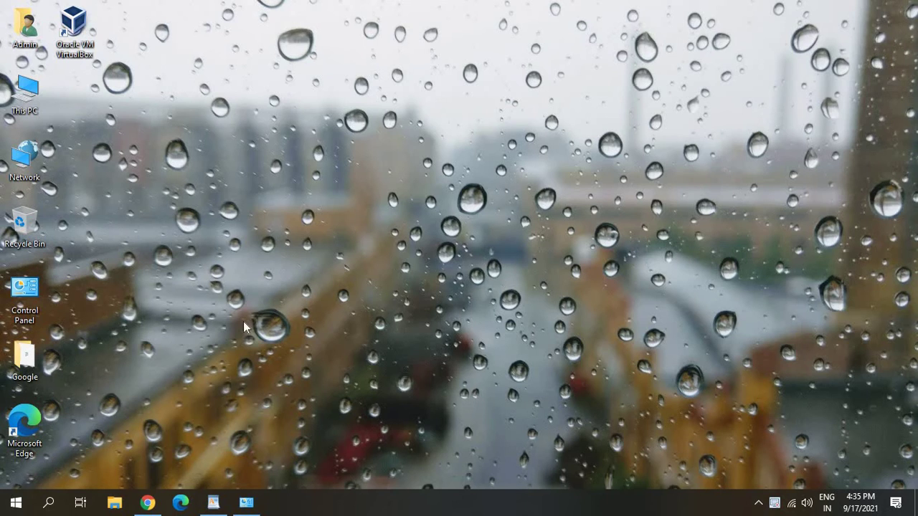
From Windows Update settings, view OS build info: Windows 10 Pro 20H2, build 19042.1237.
click(48, 506)
text(w)
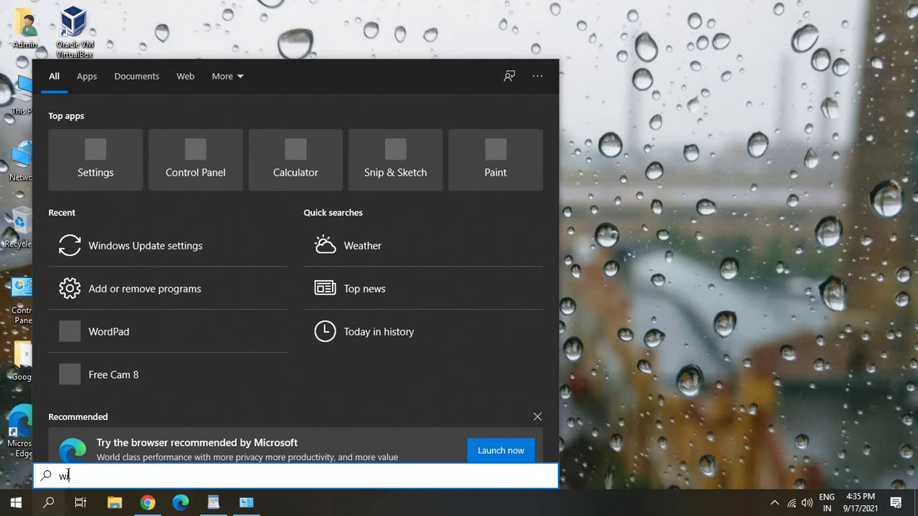
text(indows)
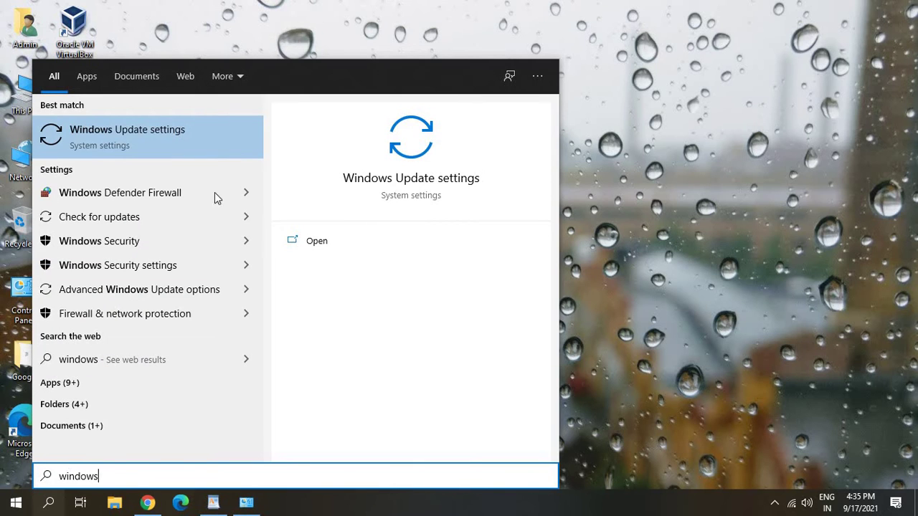
click(142, 134)
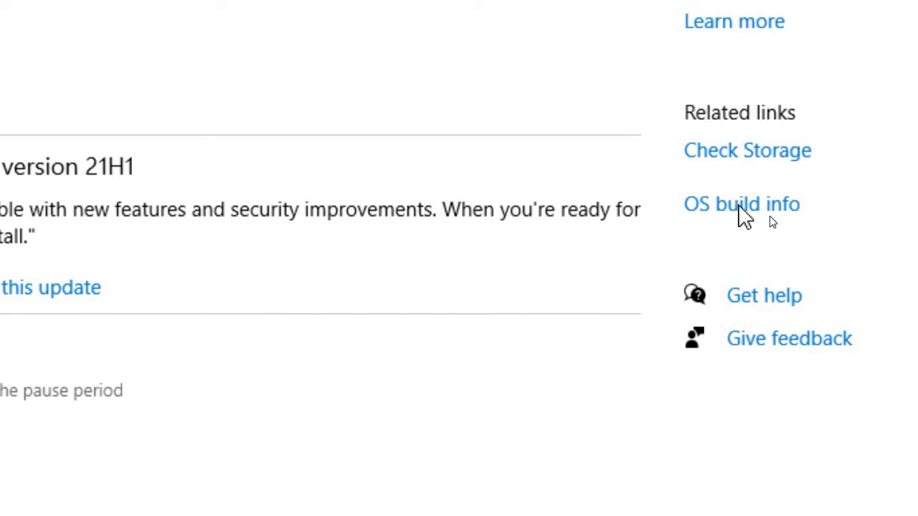
click(746, 205)
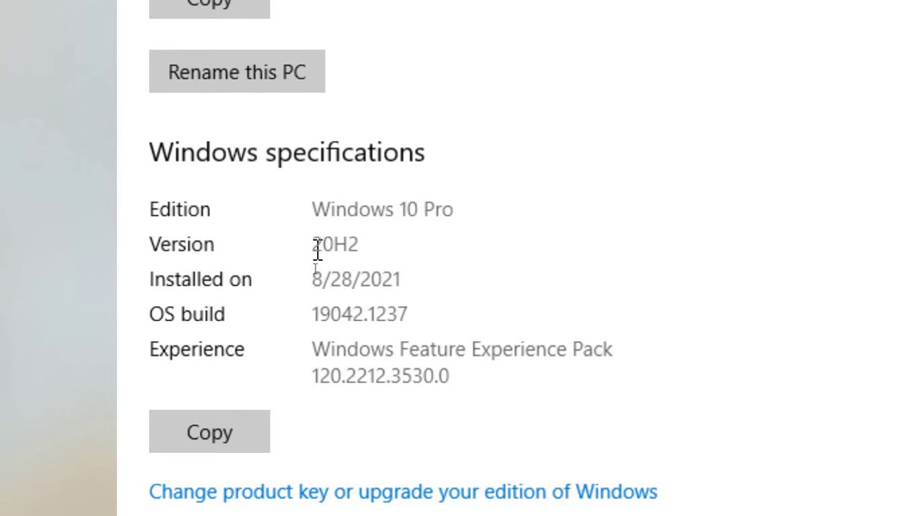
drag(318, 247, 326, 247)
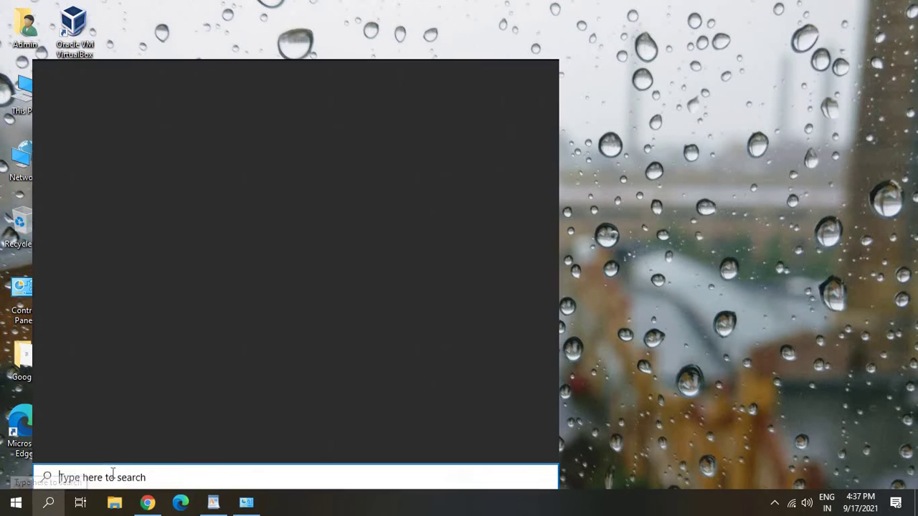
Run the Windows Update entry from the Additional troubleshooters list in Troubleshoot settings.
text(trou)
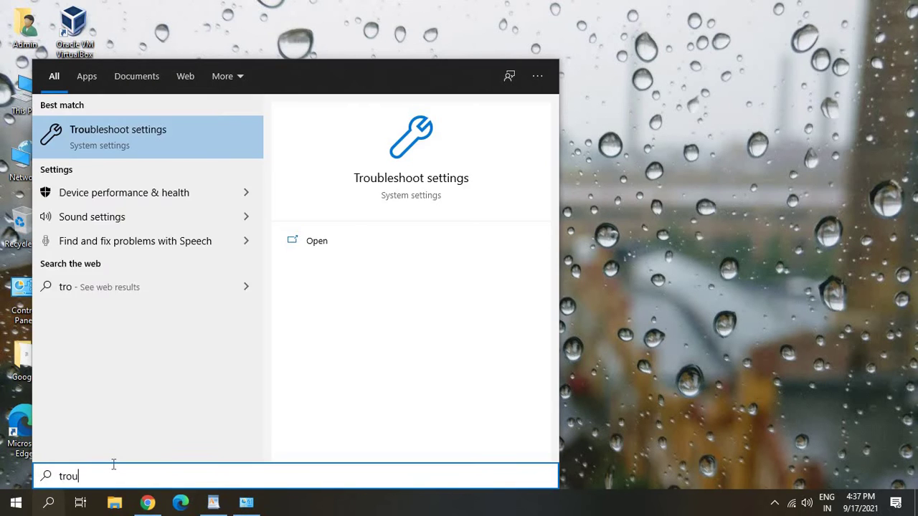
text(ble)
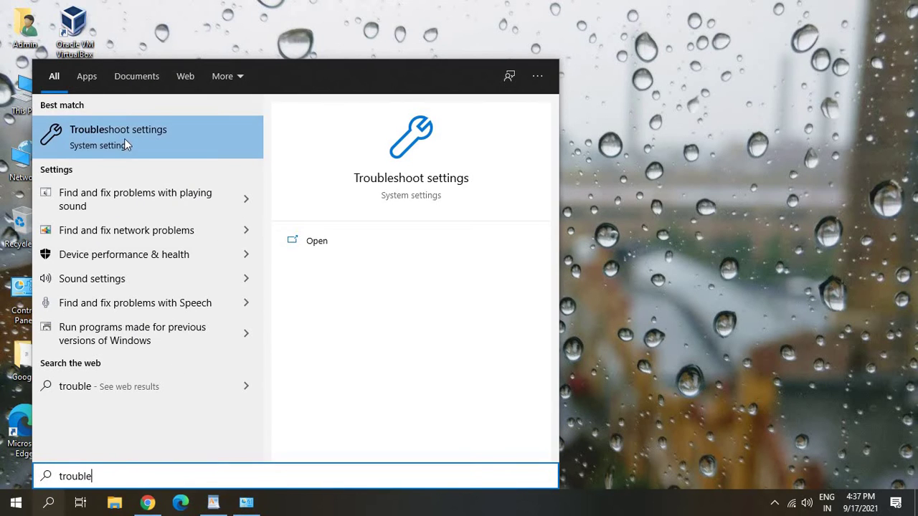
click(124, 138)
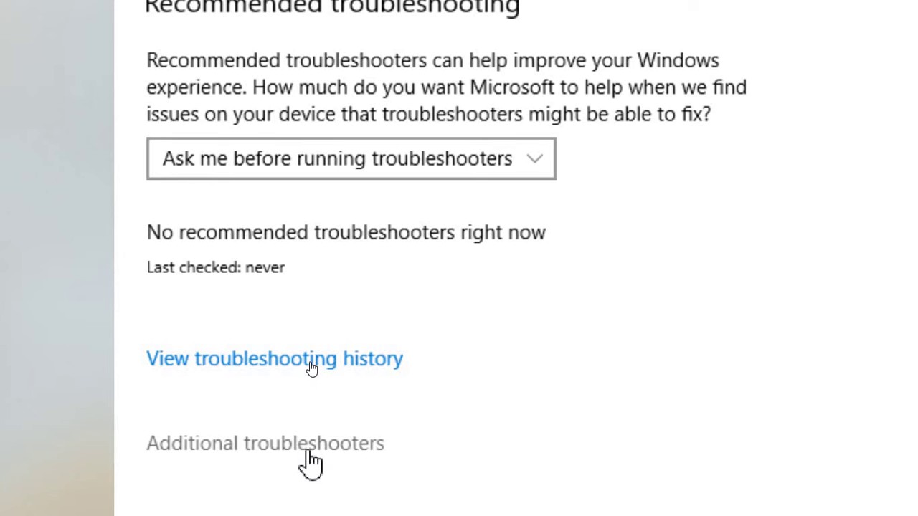
click(304, 448)
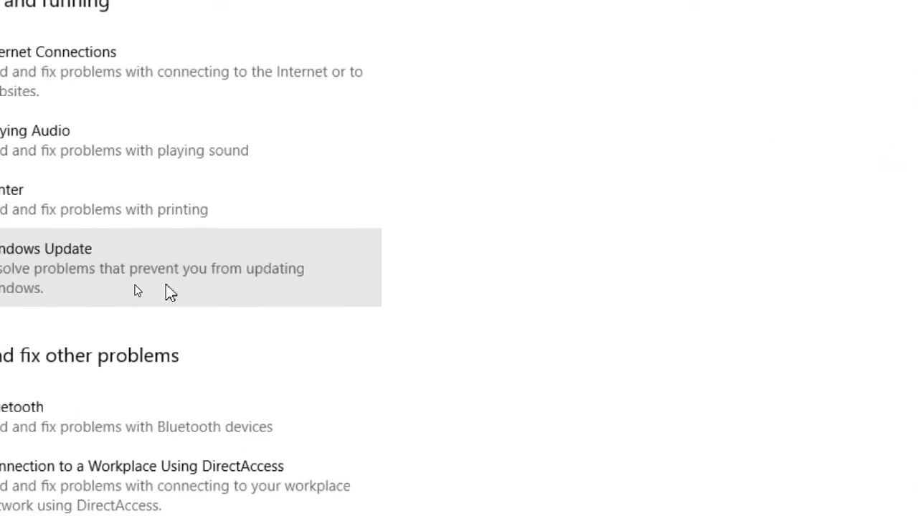
click(168, 291)
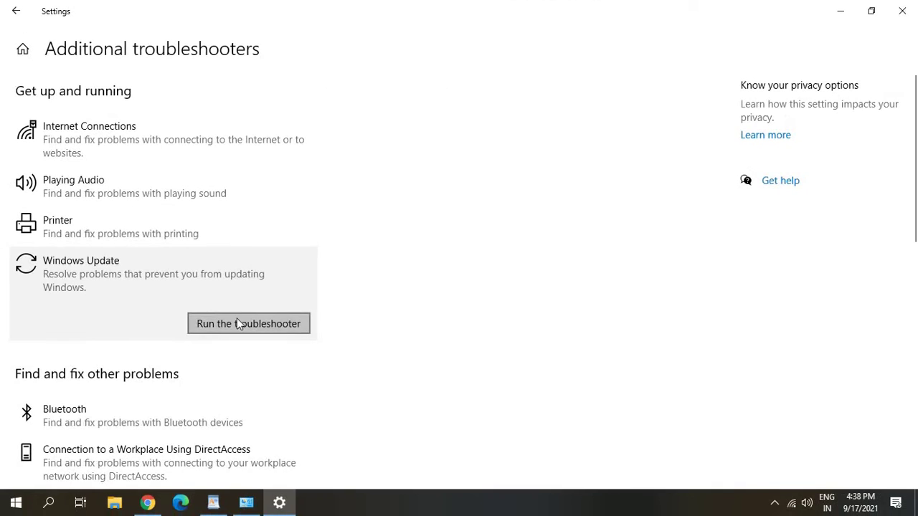
click(215, 324)
Show the WordPad repair notes and select the System File Checker 'sfc /scannow' lines.
click(905, 13)
mouse_move(213, 502)
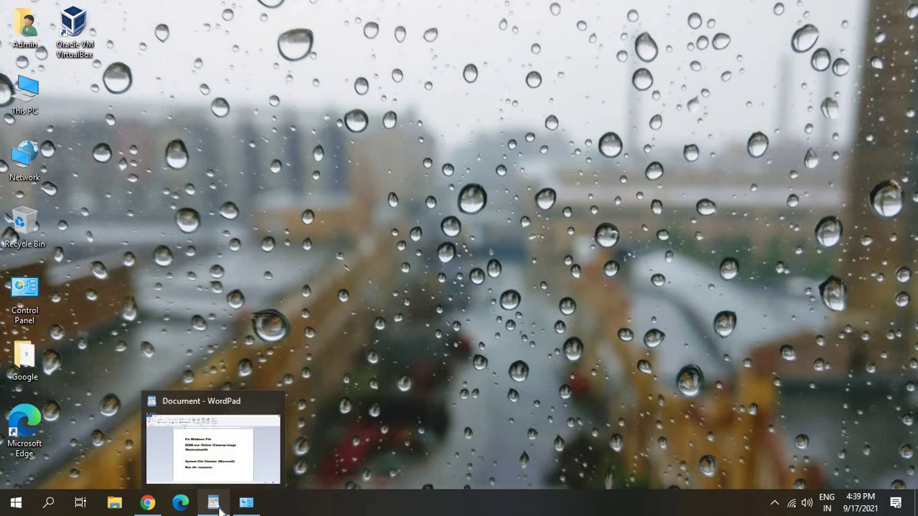
click(215, 505)
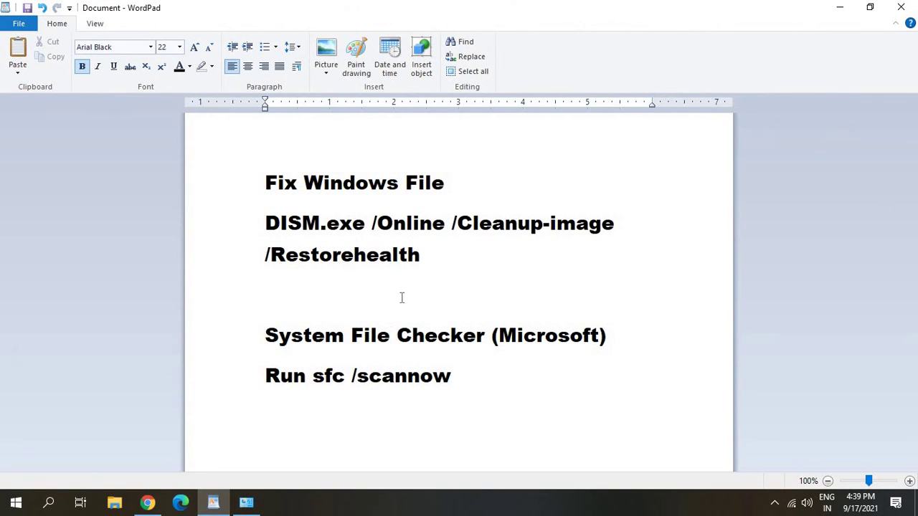
drag(265, 335, 563, 329)
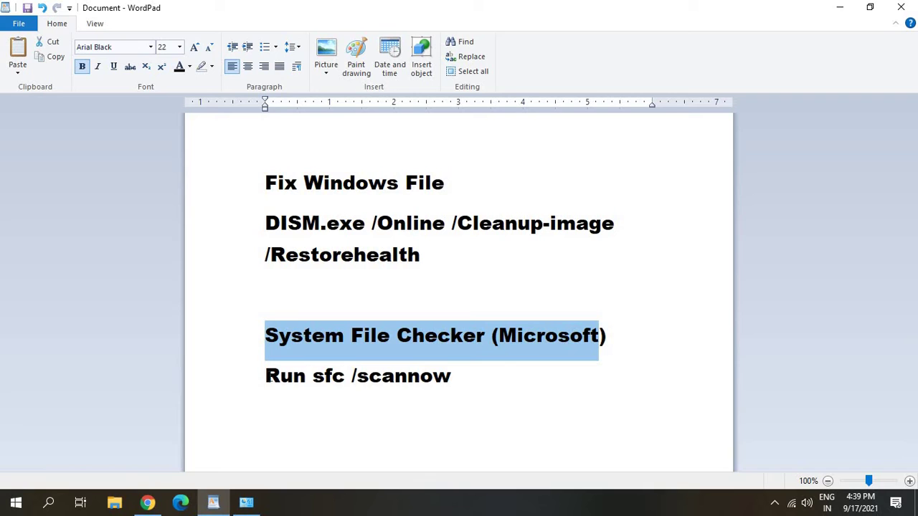
drag(266, 376, 450, 378)
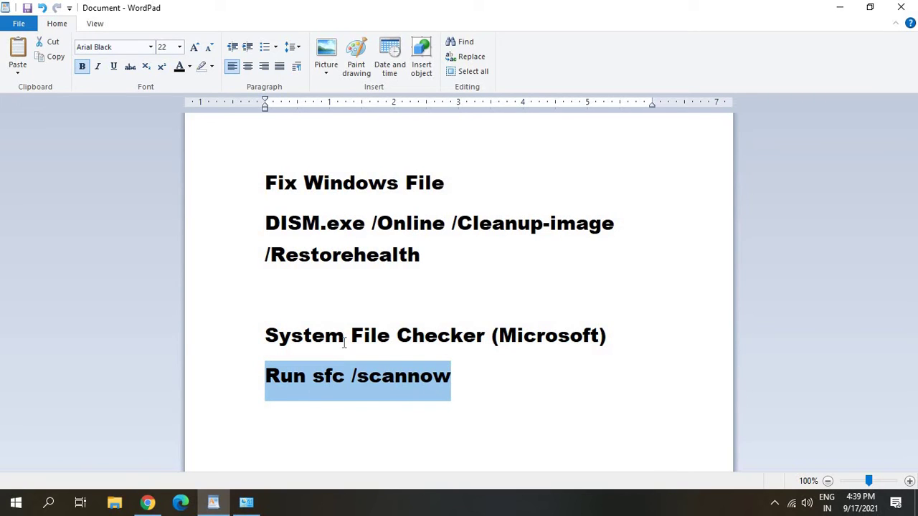
Open Command Prompt as administrator from a 'cmd' search.
click(49, 505)
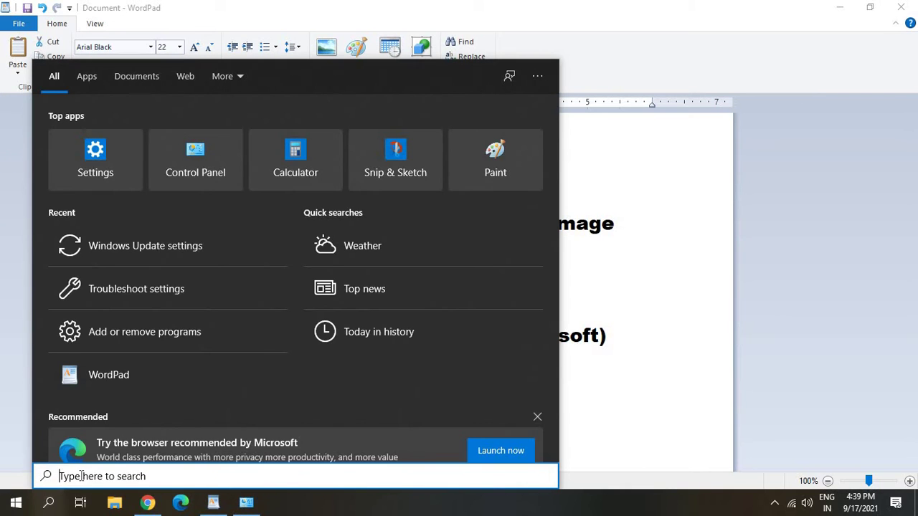
text(cmd)
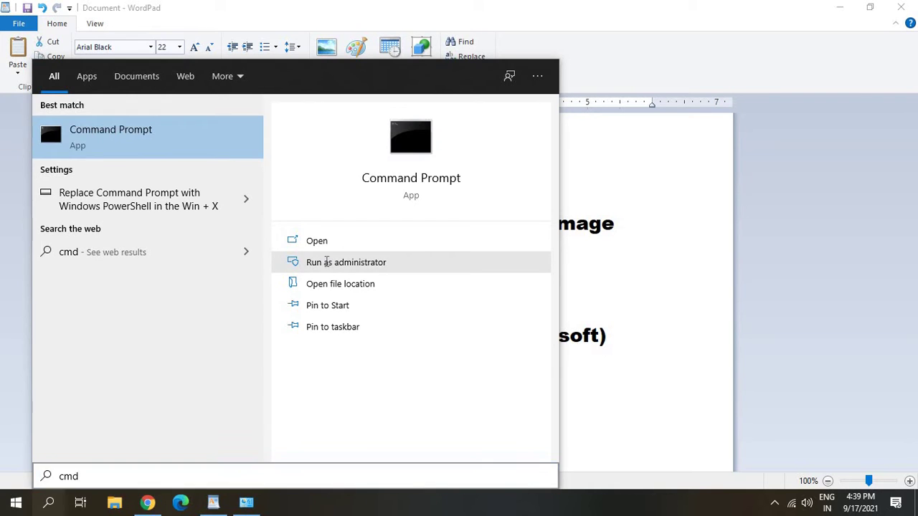
click(327, 262)
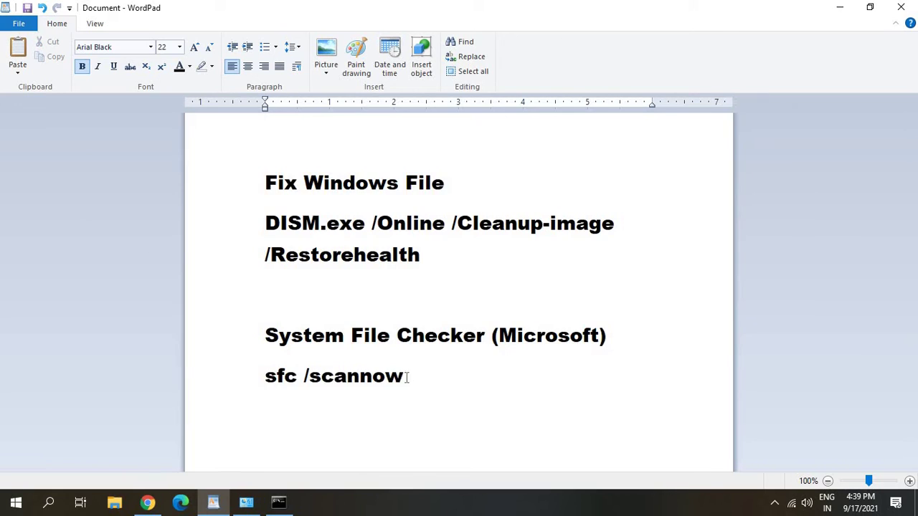
Paste and run 'sfc /scannow', closing the window once verification starts.
drag(406, 378, 284, 382)
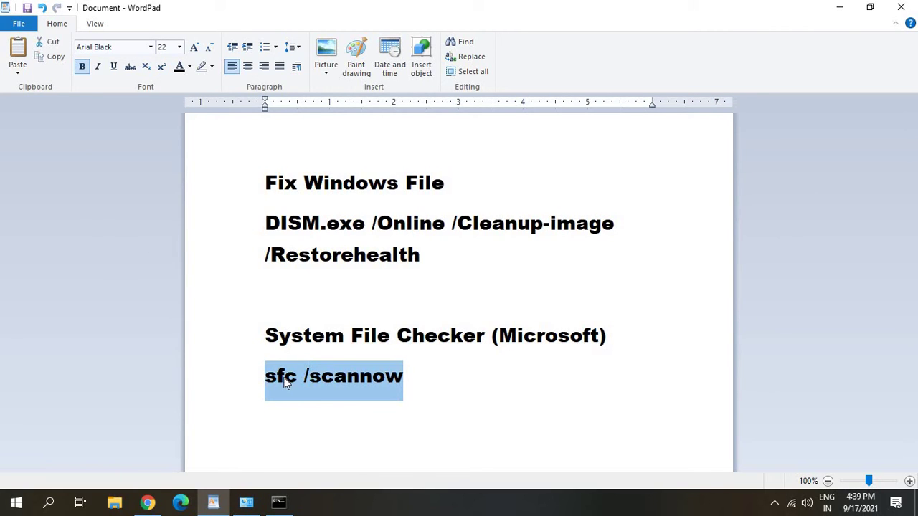
key(ctrl+c)
key(alt+Tab)
right_click(256, 166)
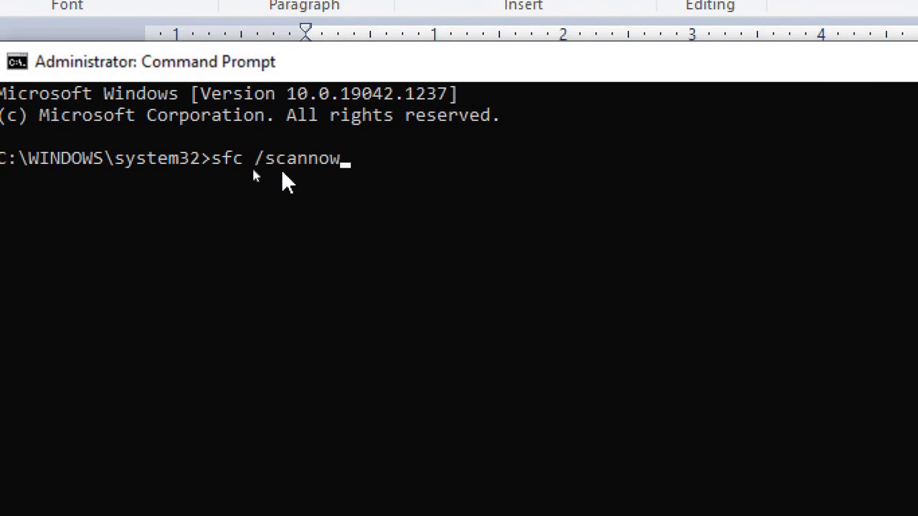
key(Return)
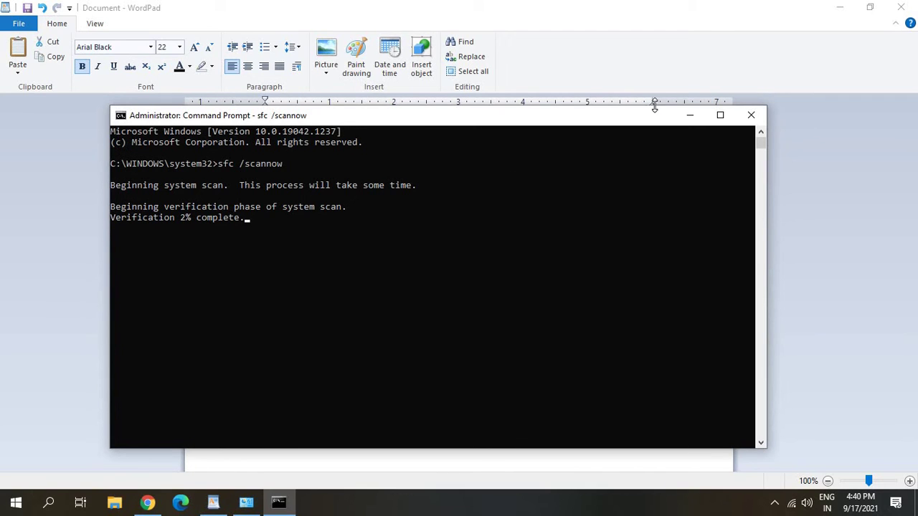
click(751, 115)
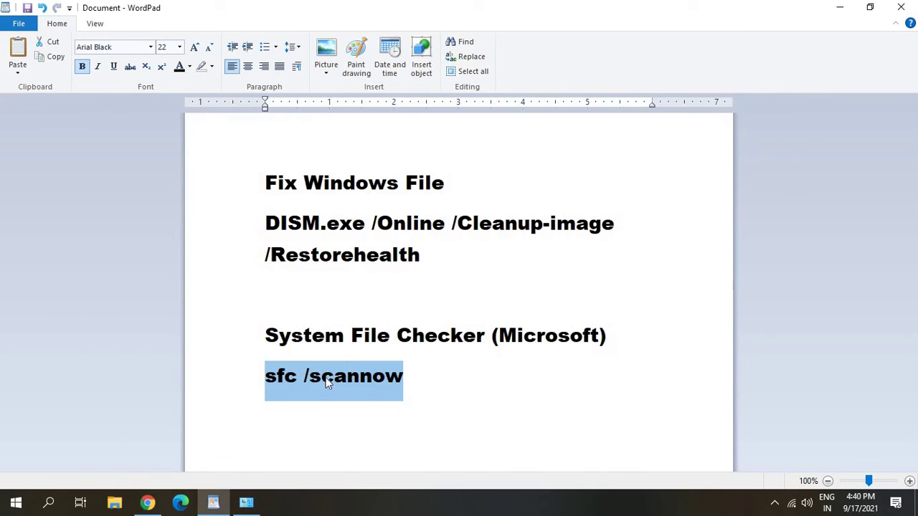
Copy the 'DISM.exe /Online /Cleanup-image /Restorehealth' command from the WordPad notes.
click(419, 253)
drag(420, 255, 291, 227)
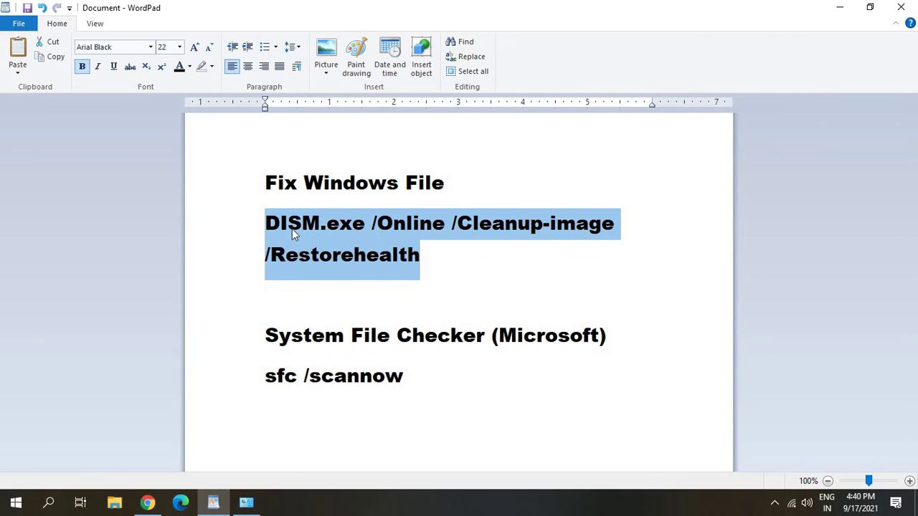
right_click(316, 223)
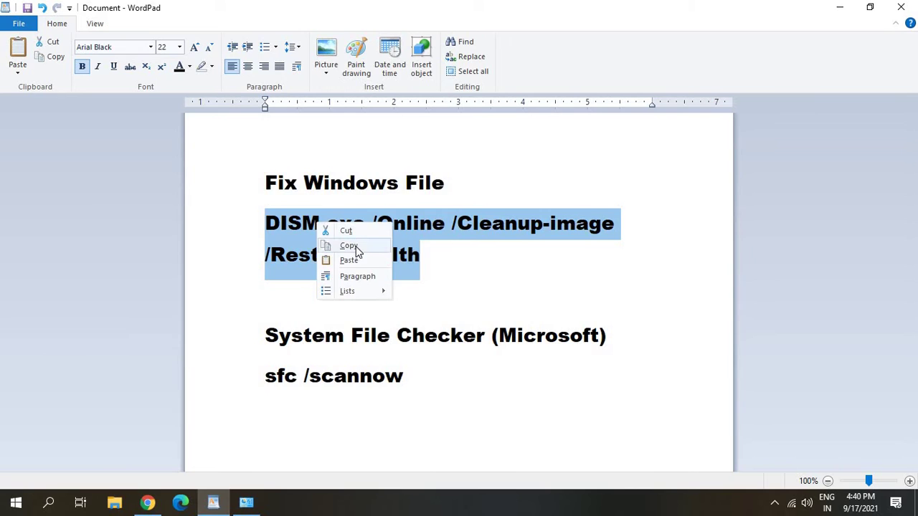
click(365, 246)
key(alt+Tab)
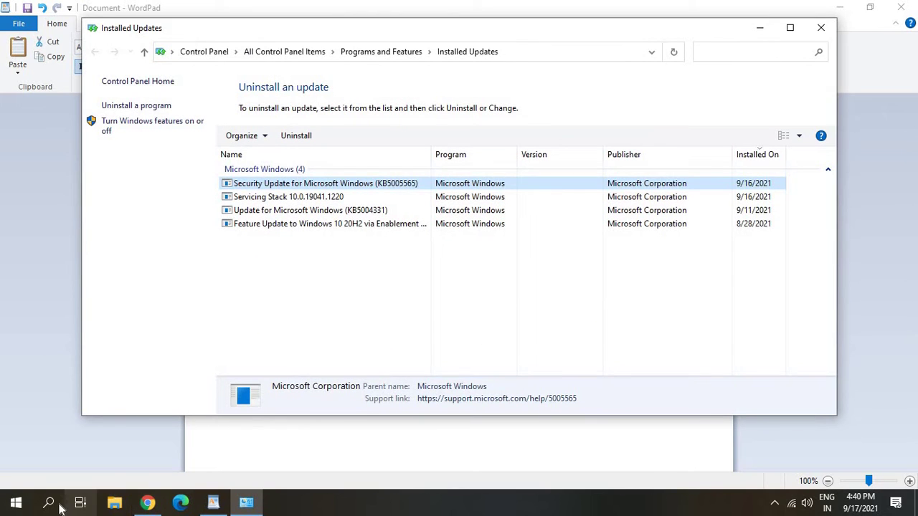
Run the DISM RestoreHealth command in an administrator Command Prompt, closing it at 3.8%.
click(61, 508)
text(c)
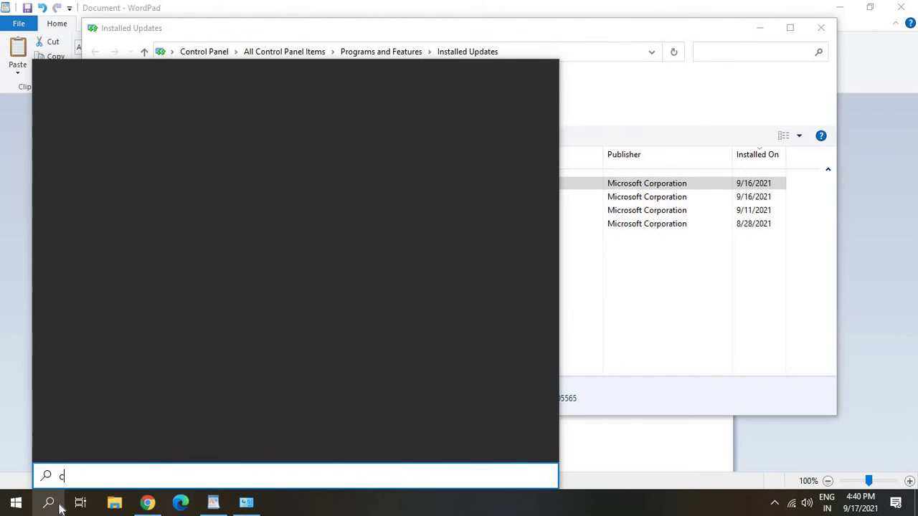
text(md)
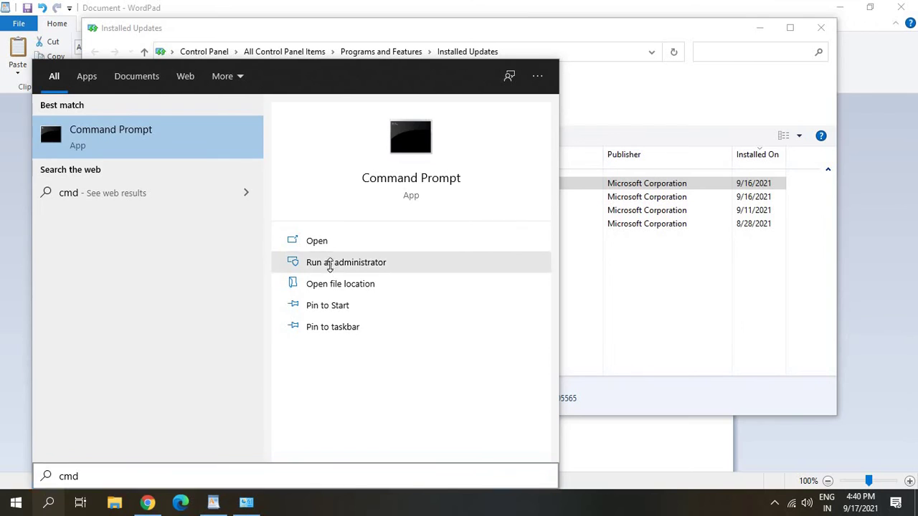
click(330, 266)
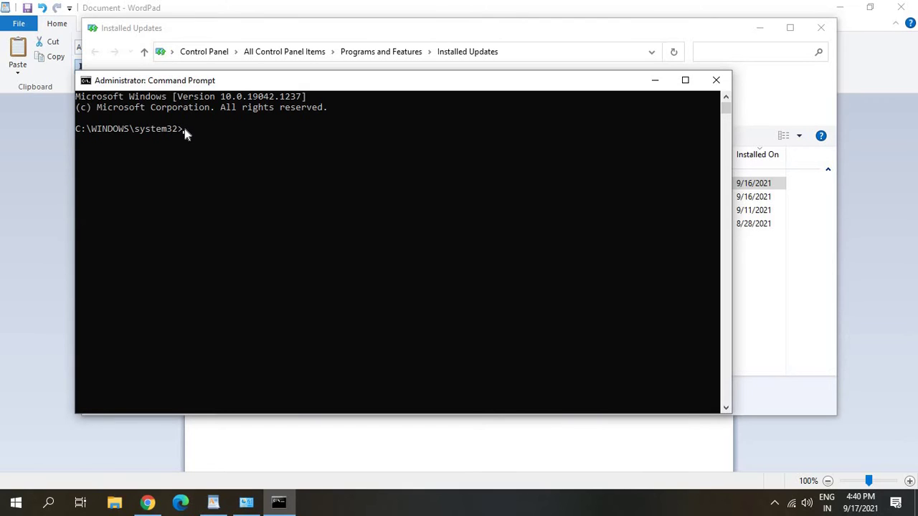
text(DISM.exe /Online /Cleanup-image /Restorehealth)
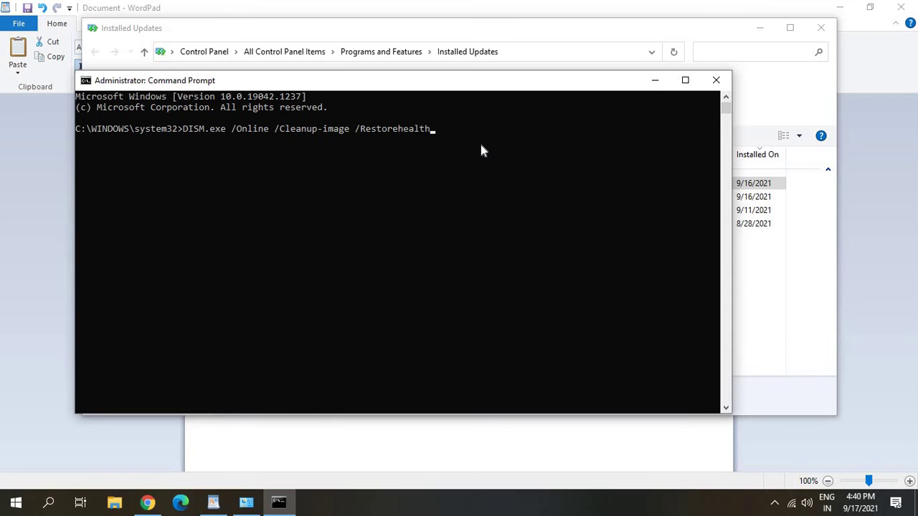
key(Return)
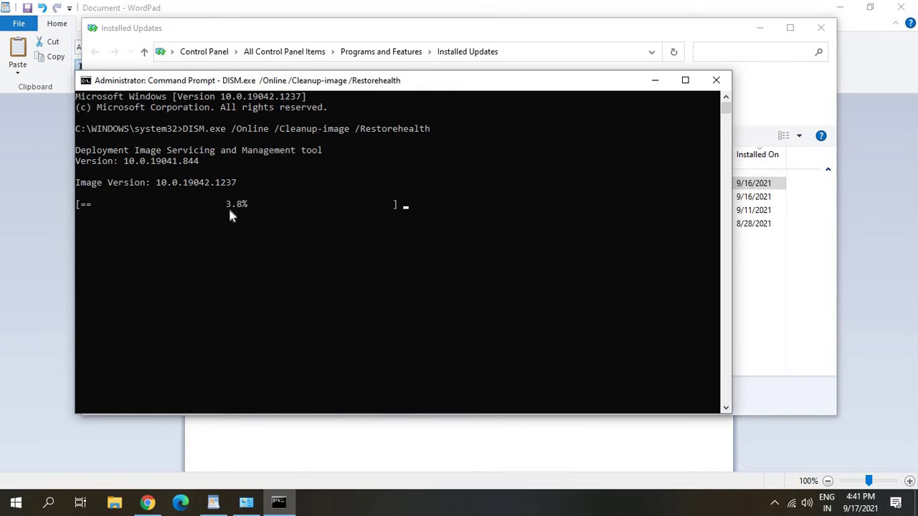
click(715, 79)
Put away Installed Updates and WordPad, then open Windows Update history and its Installed Updates list.
click(820, 27)
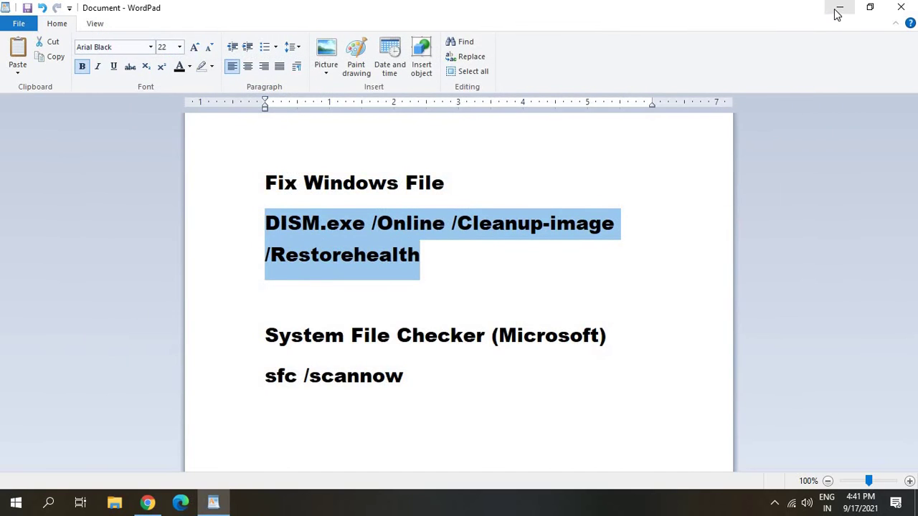
click(839, 9)
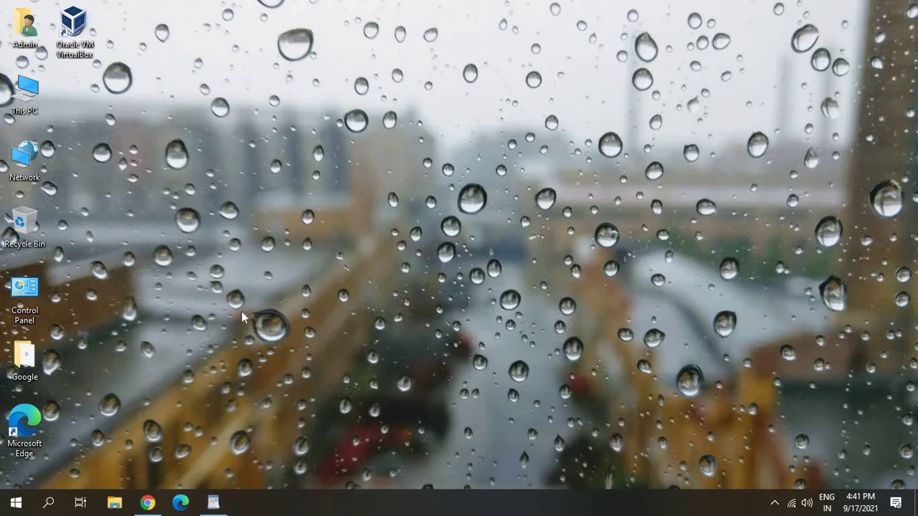
click(49, 504)
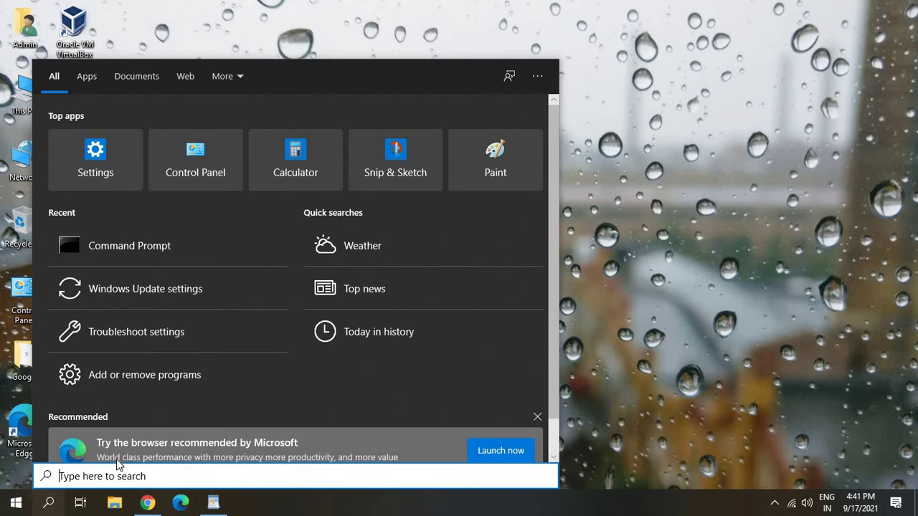
text(upd)
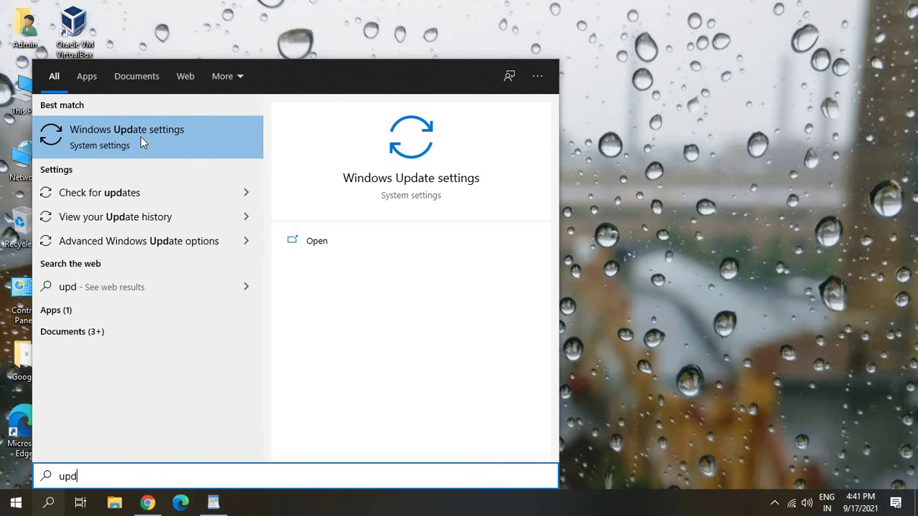
click(141, 136)
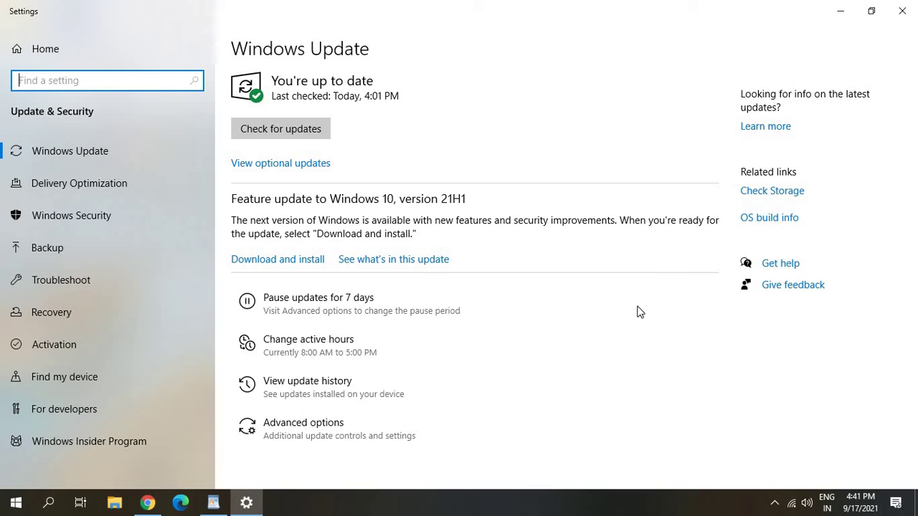
click(320, 396)
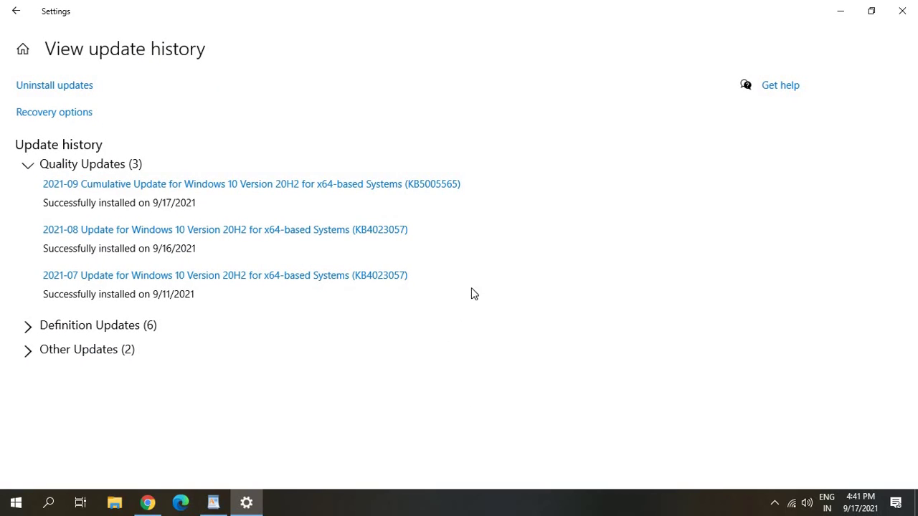
click(45, 92)
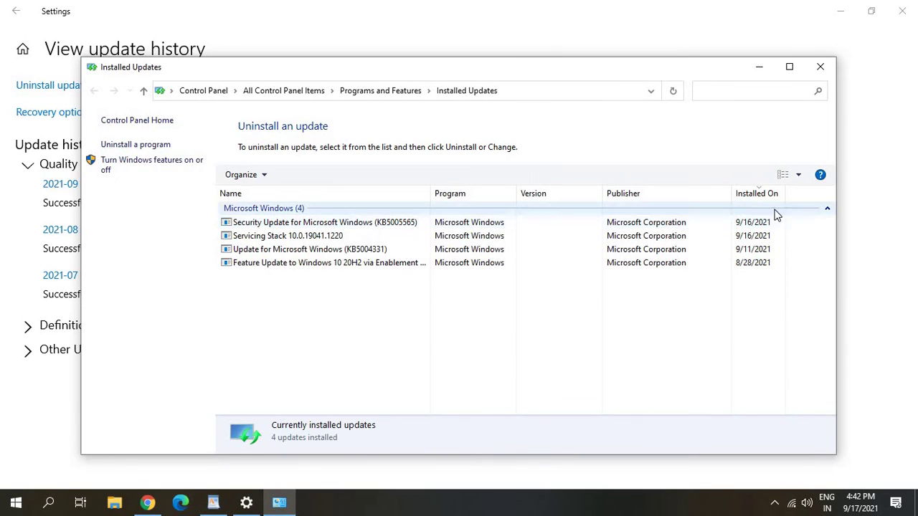
Select the KB5005565 security update, then switch to the Microsoft Update Catalog in Chrome.
click(394, 228)
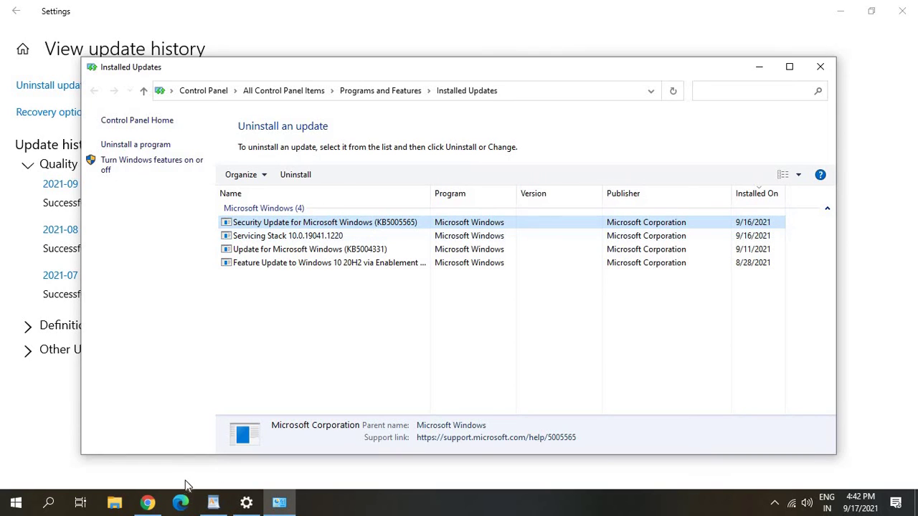
click(150, 501)
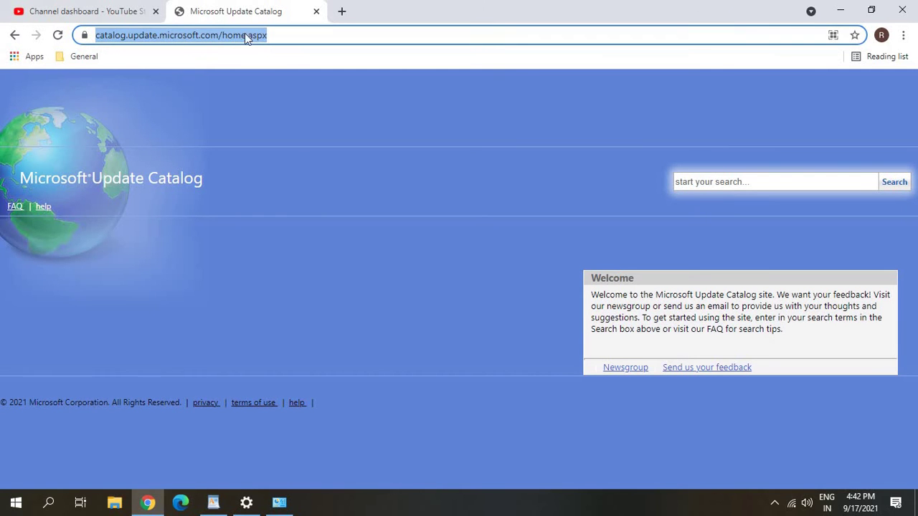
Search the catalog for KB5005565, then open and close the 21H2 x64 download dialog.
click(242, 114)
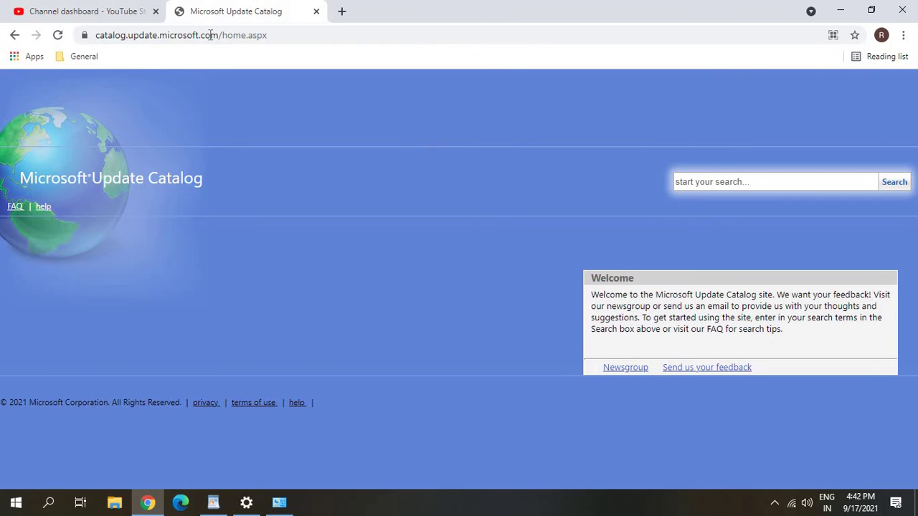
key(alt+Tab)
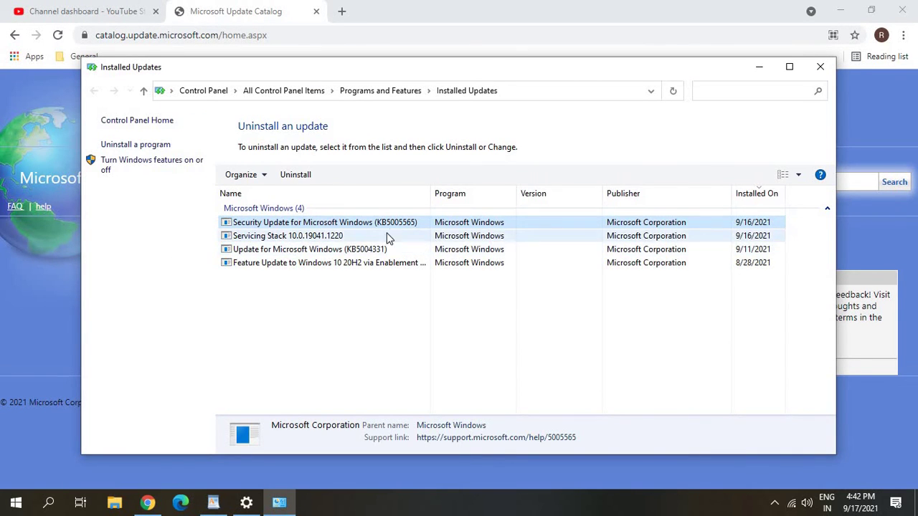
click(866, 178)
text(kb5005565)
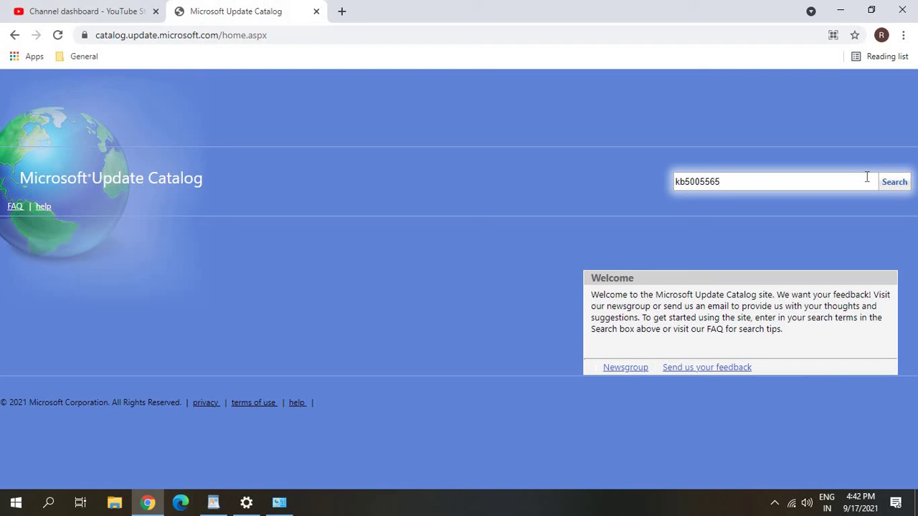
click(894, 181)
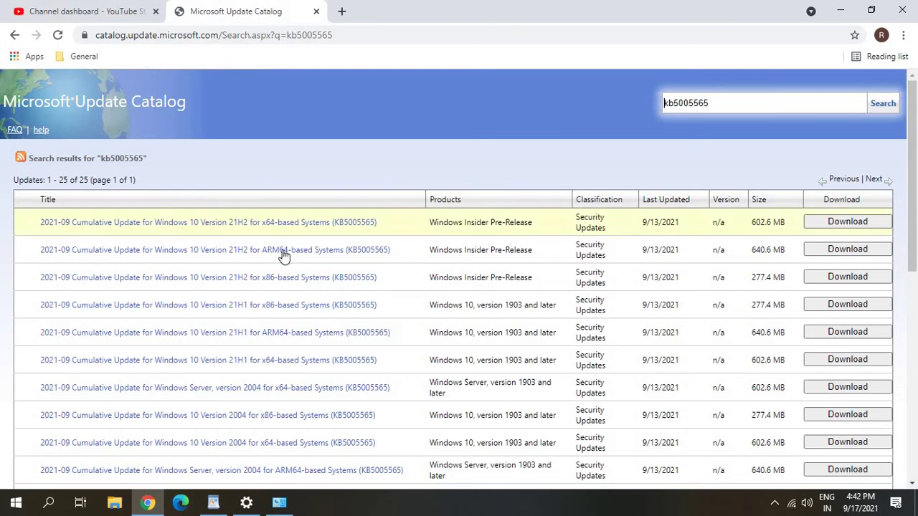
click(847, 222)
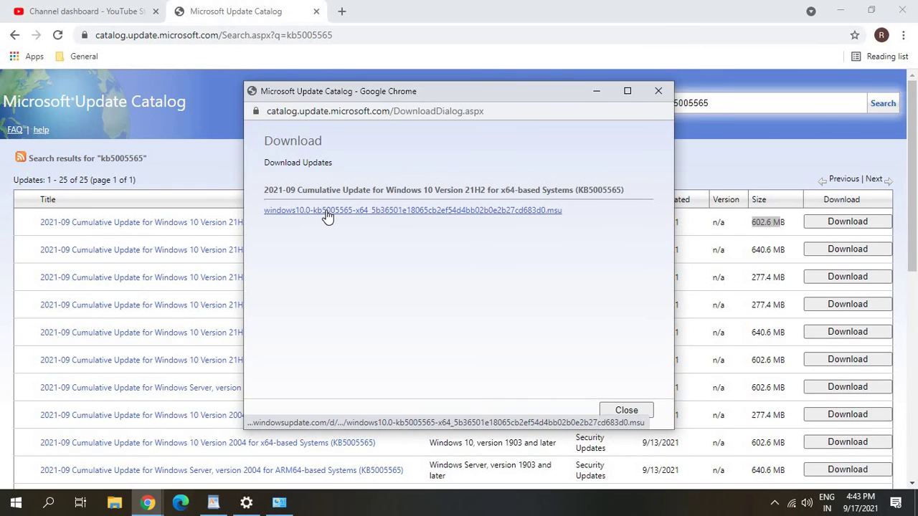
click(723, 103)
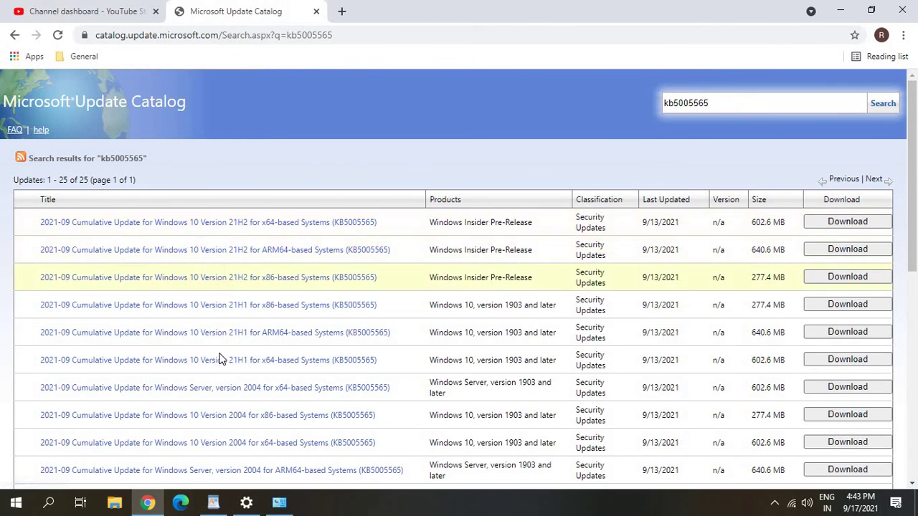
Minimize Chrome, the Installed Updates window and Settings to reveal the desktop.
click(839, 15)
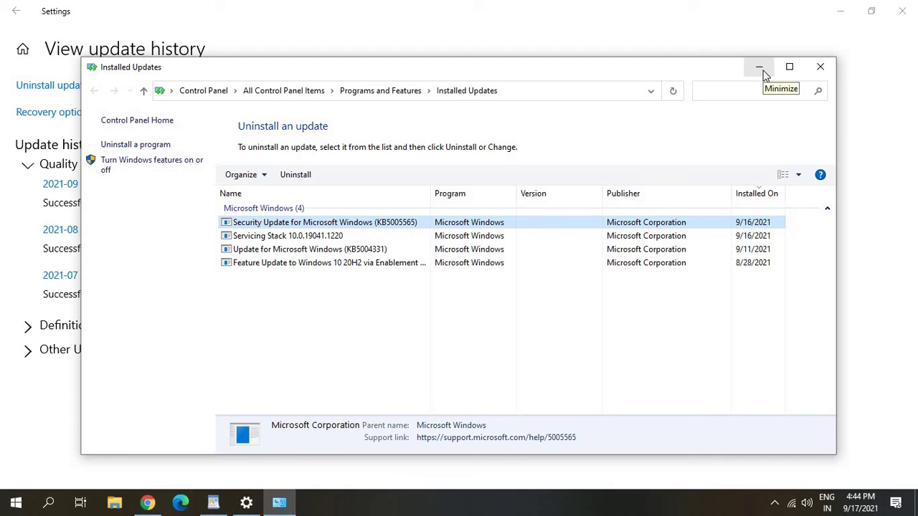
click(761, 68)
click(838, 10)
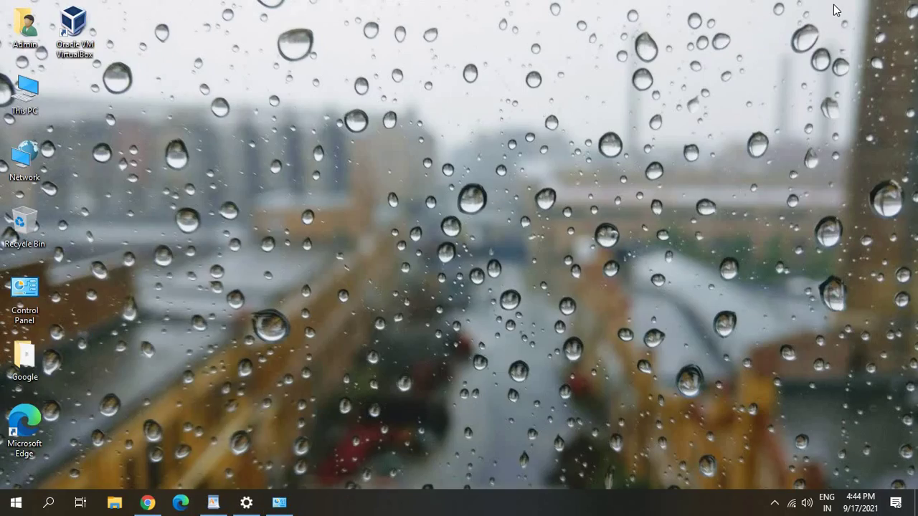